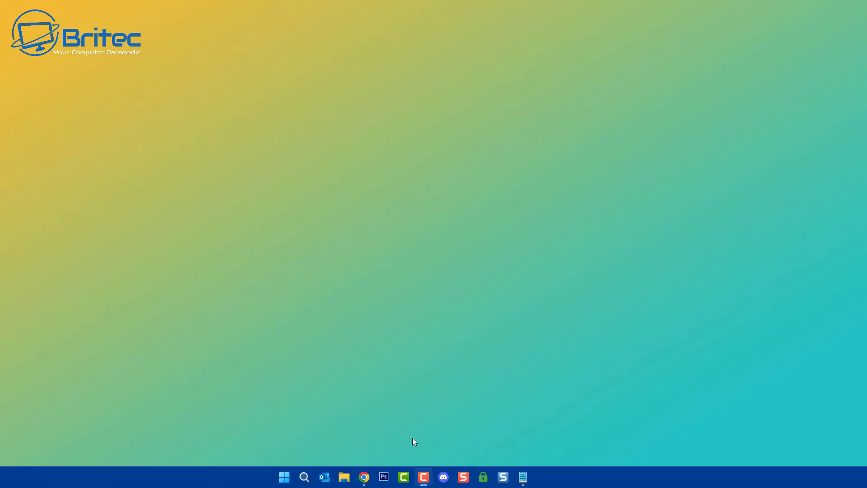
- Launch File Explorer from the taskbar so it shows This PC with drives C: and E:
{"action": "left_click", "coordinate": [345, 478]}
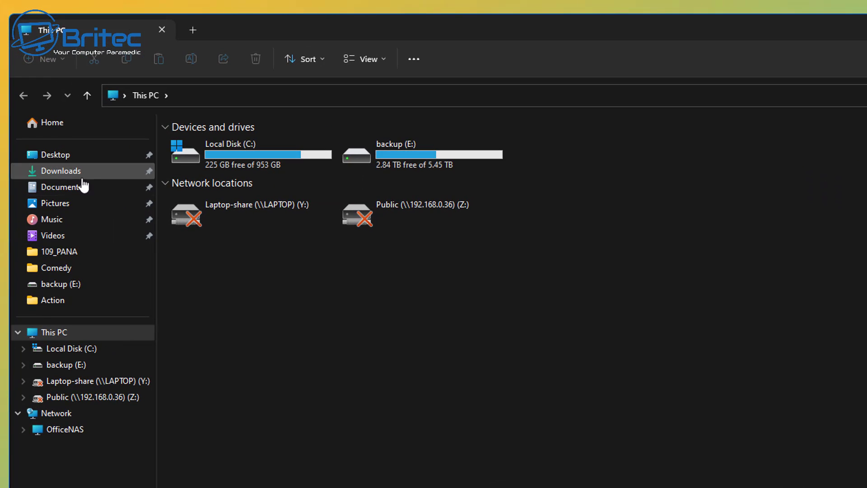
- Open the Downloads folder's Properties dialog and move it to the centre of the screen
{"action": "left_click", "coordinate": [72, 171]}
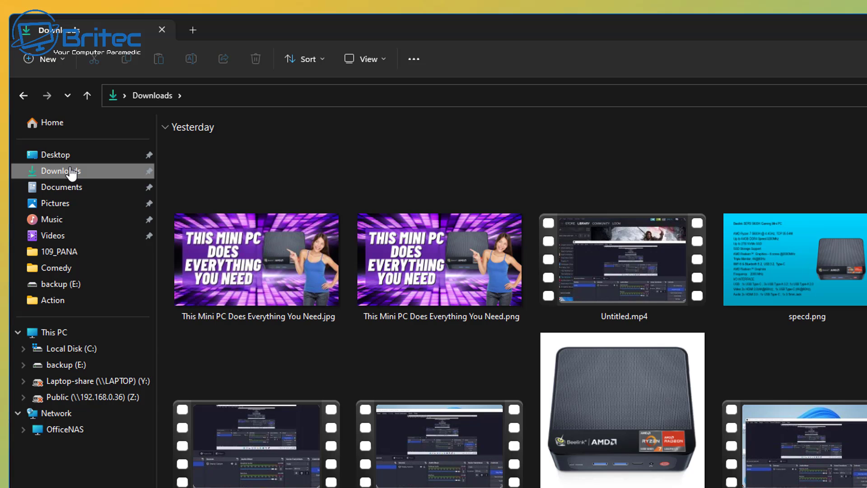
{"action": "right_click", "coordinate": [72, 171]}
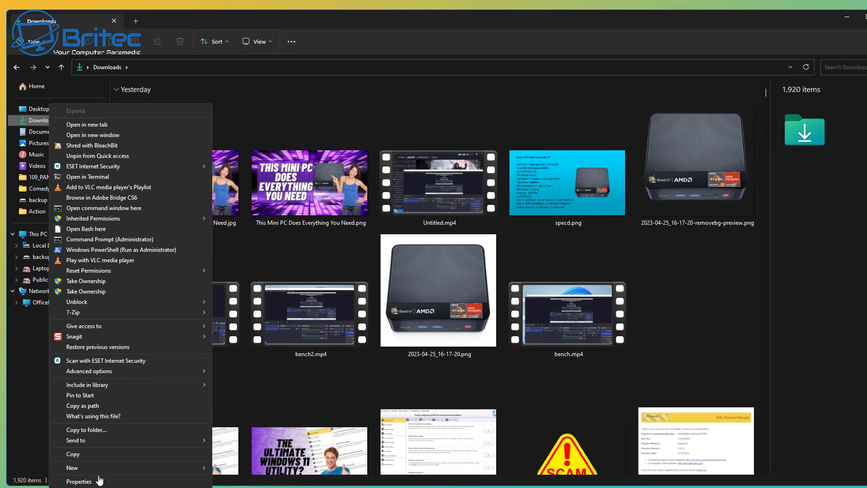
{"action": "left_click", "coordinate": [81, 481]}
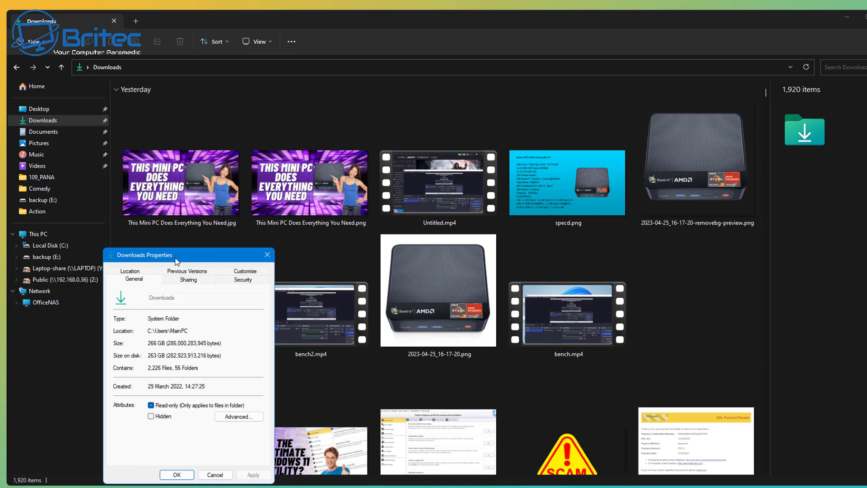
{"action": "left_click_drag", "start_coordinate": [176, 255], "coordinate": [401, 108]}
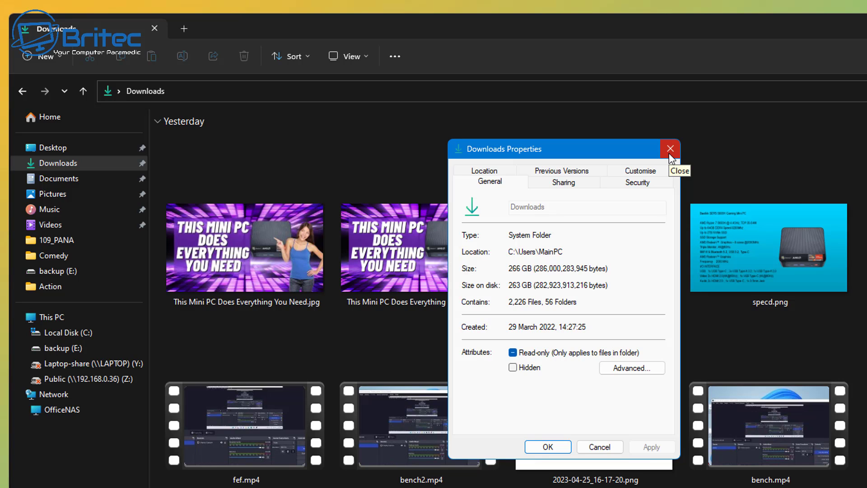
- Check the Location tab's current path, C:\Users\MainPC\Downloads, then cancel without changes
{"action": "left_click", "coordinate": [484, 172]}
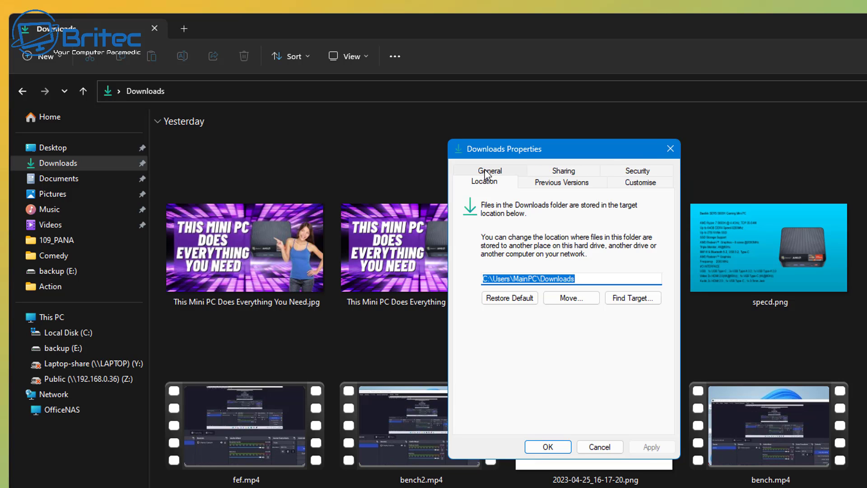
{"action": "left_click", "coordinate": [605, 280]}
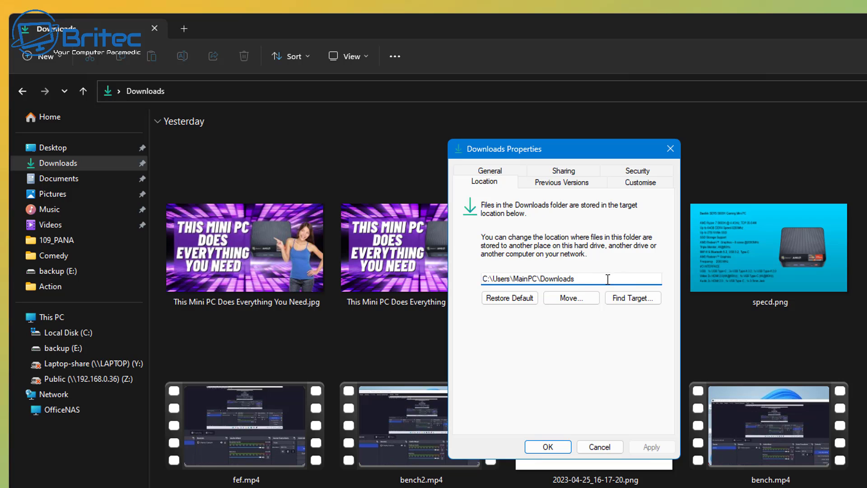
{"action": "left_click_drag", "start_coordinate": [607, 280], "coordinate": [437, 286]}
{"action": "left_click", "coordinate": [592, 279]}
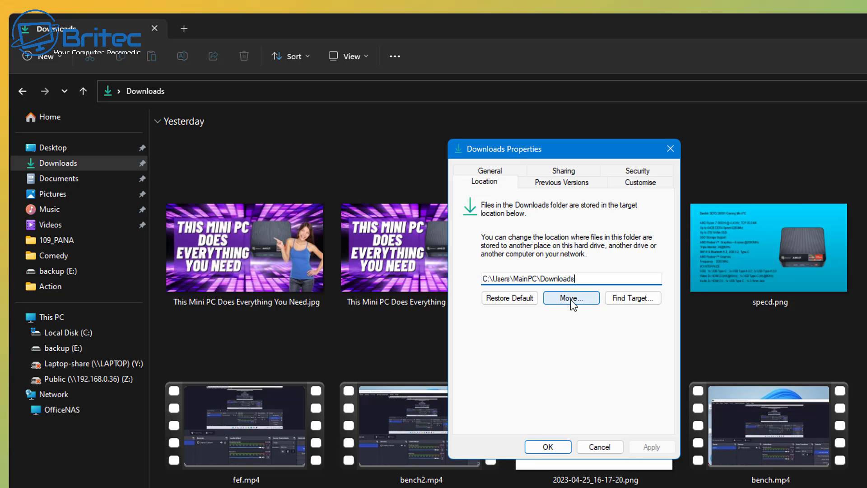
{"action": "left_click", "coordinate": [601, 448]}
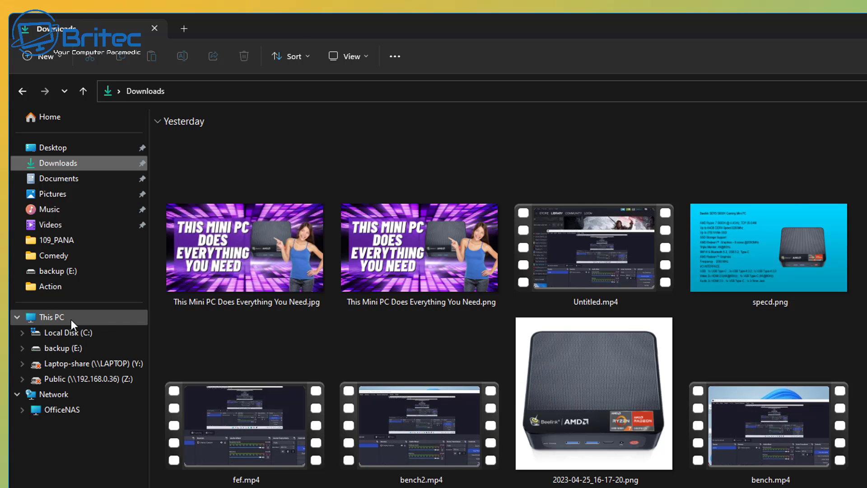
- Go to This PC to reach the empty Downloads folder on backup (E:)
{"action": "left_click", "coordinate": [71, 319]}
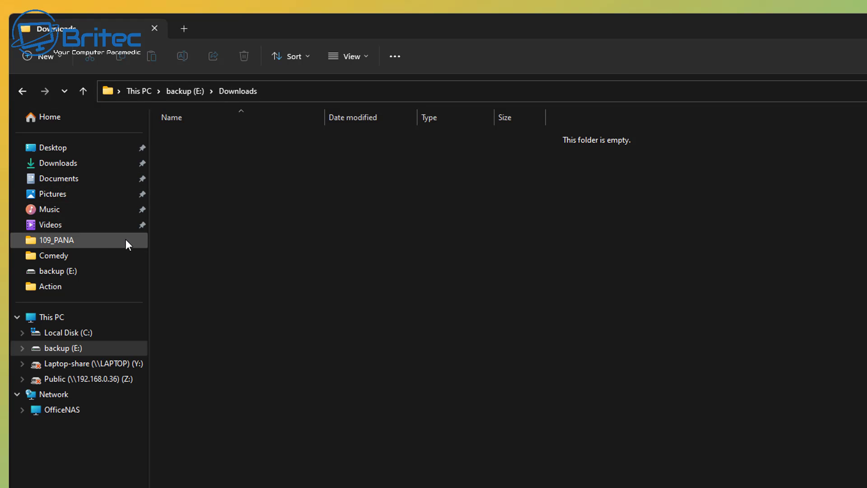
- In Downloads Properties > Location, move the folder's target to E:\Downloads
{"action": "right_click", "coordinate": [62, 168]}
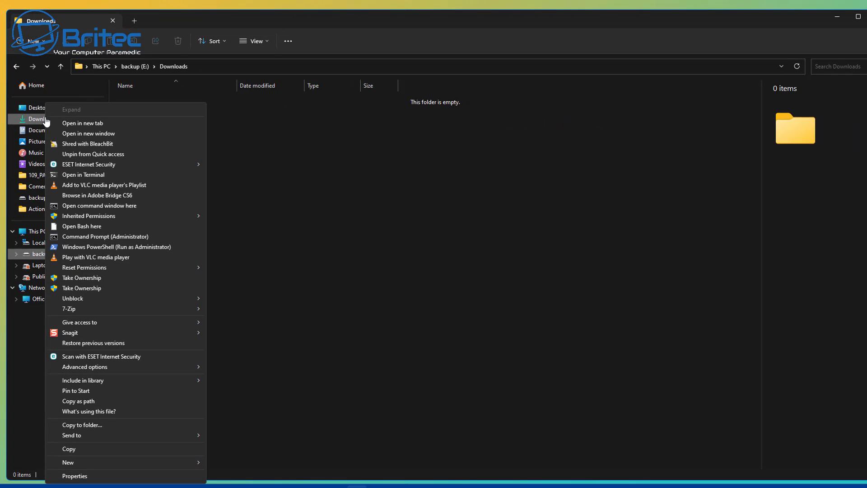
{"action": "left_click", "coordinate": [44, 120]}
{"action": "right_click", "coordinate": [42, 119]}
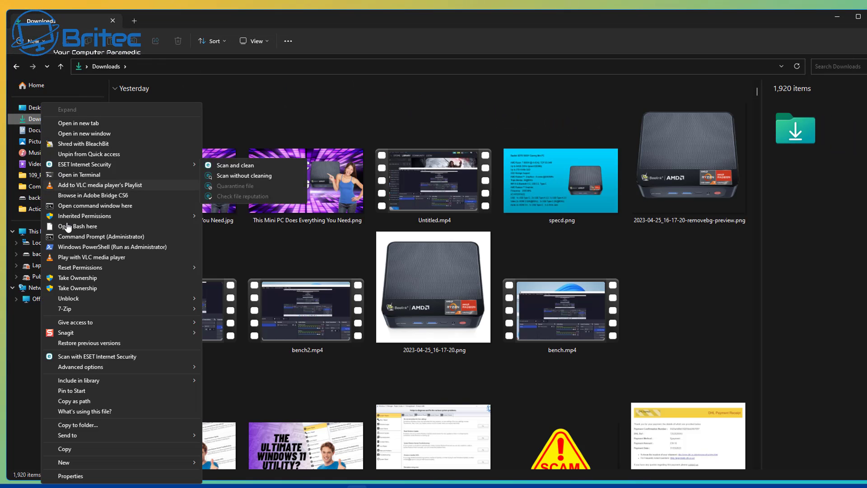
{"action": "left_click", "coordinate": [70, 476]}
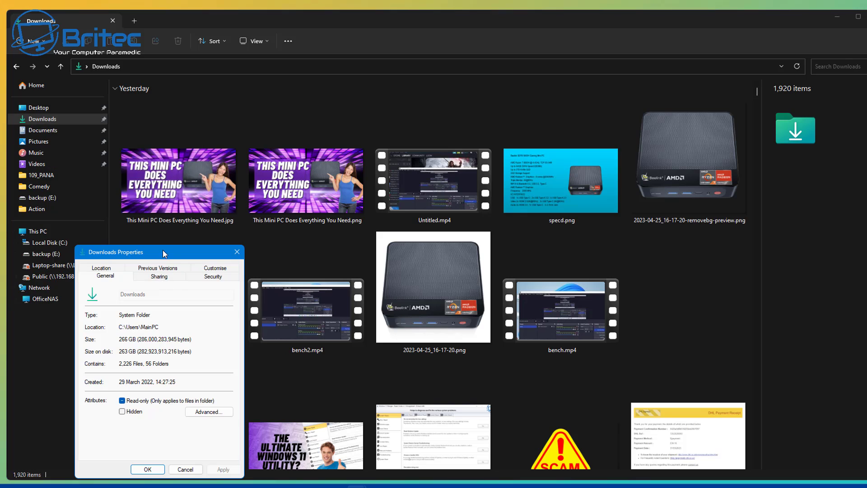
{"action": "left_click_drag", "start_coordinate": [163, 250], "coordinate": [400, 133]}
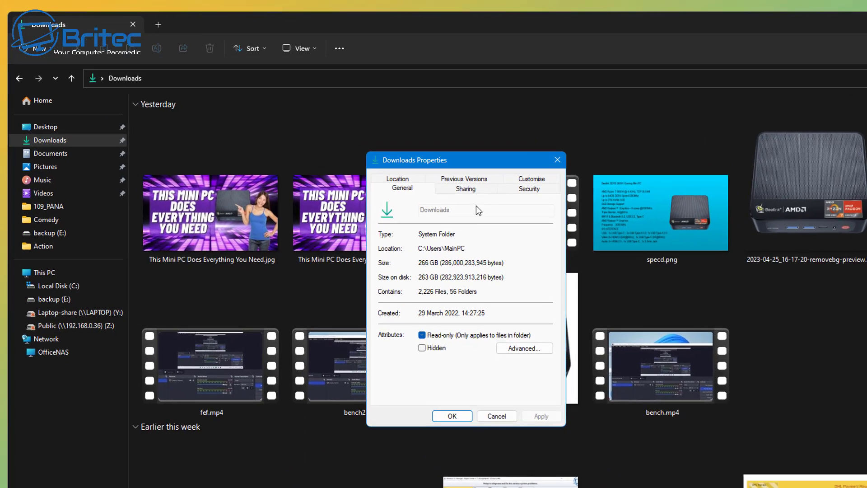
{"action": "left_click", "coordinate": [401, 180]}
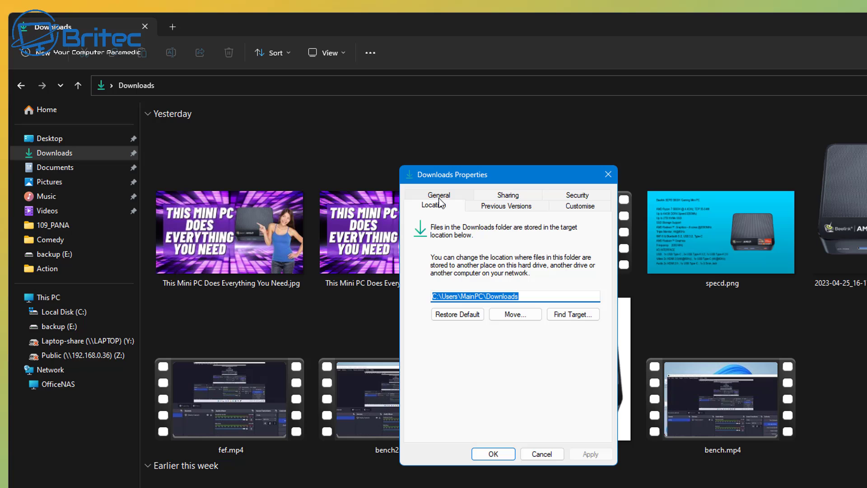
{"action": "left_click", "coordinate": [513, 320]}
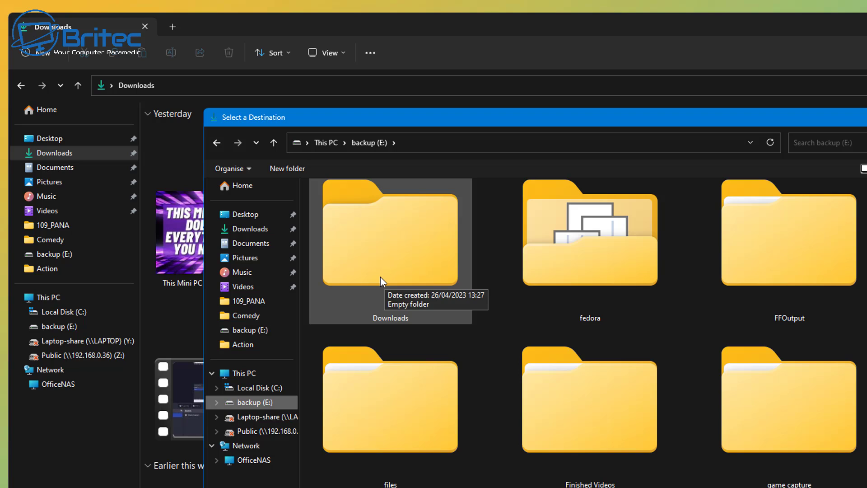
{"action": "double_click", "coordinate": [381, 277]}
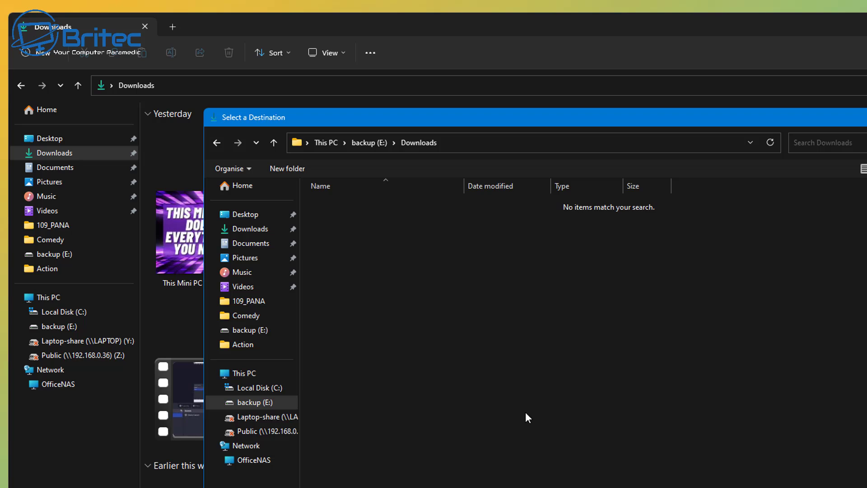
{"action": "key", "text": "Return"}
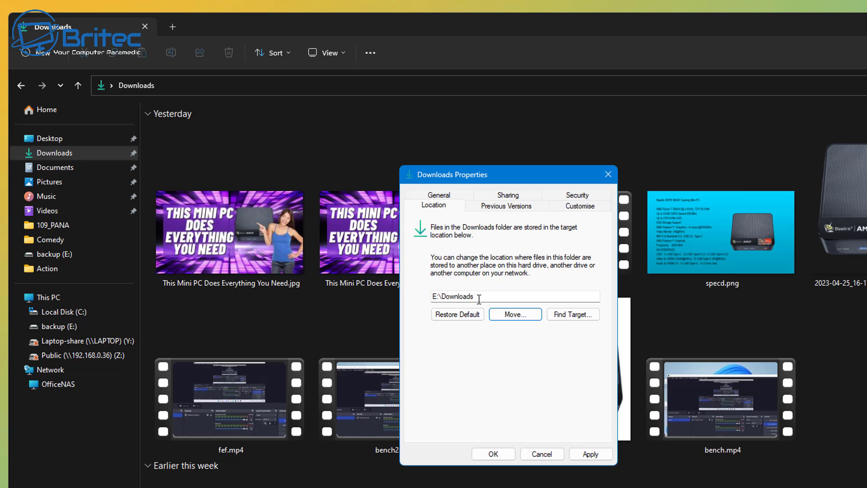
- Apply the E:\Downloads location, agree to move all existing files, and confirm with OK
{"action": "left_click", "coordinate": [590, 455]}
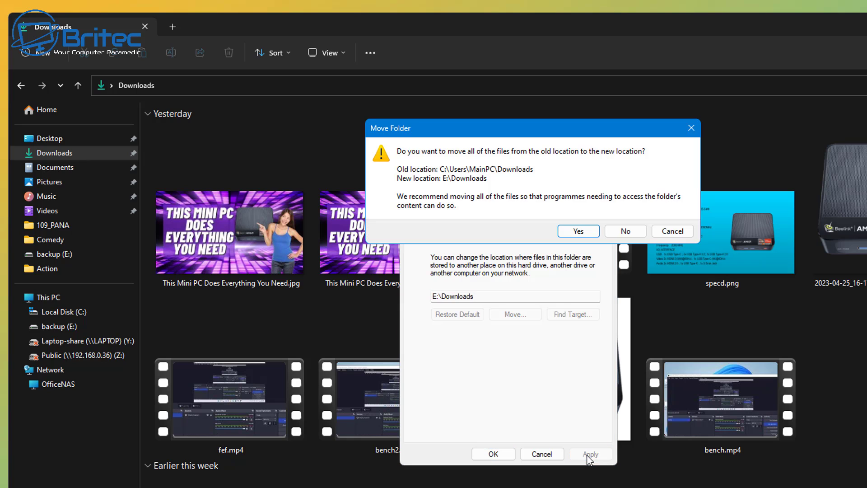
{"action": "left_click_drag", "start_coordinate": [501, 135], "coordinate": [480, 205]}
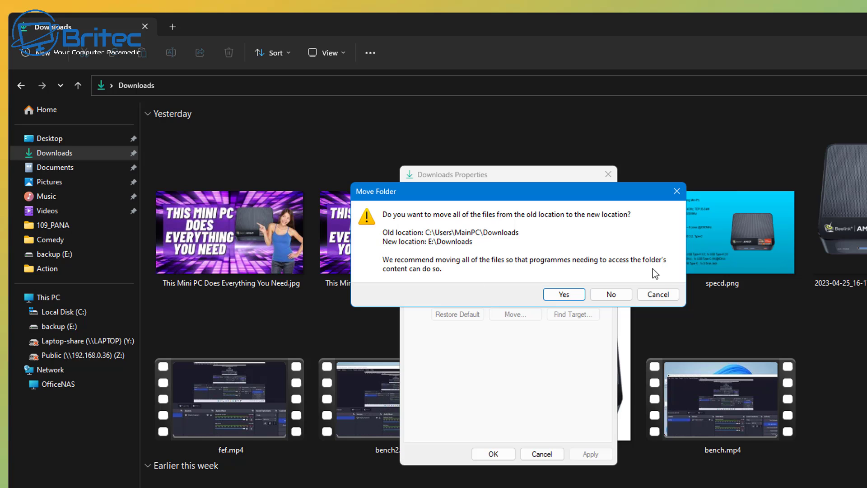
{"action": "left_click", "coordinate": [570, 299]}
{"action": "left_click", "coordinate": [502, 453]}
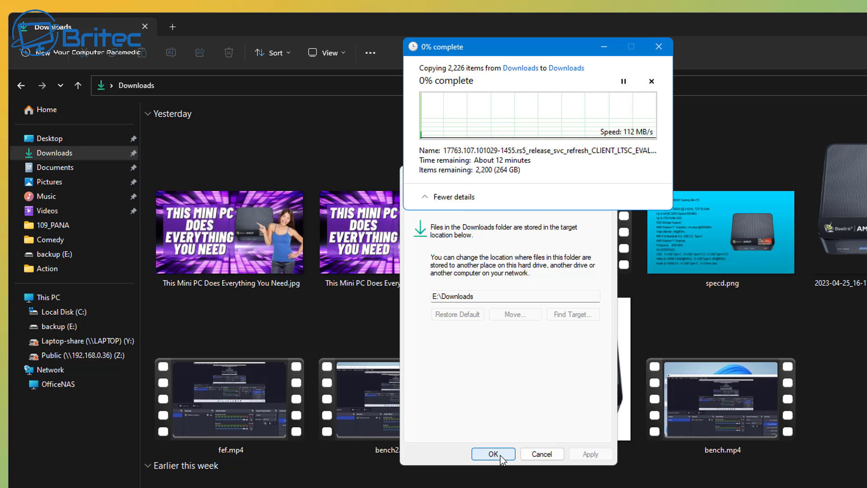
- Bring the Downloads copy progress window forward and reposition it while the files copy
{"action": "left_click", "coordinate": [501, 455]}
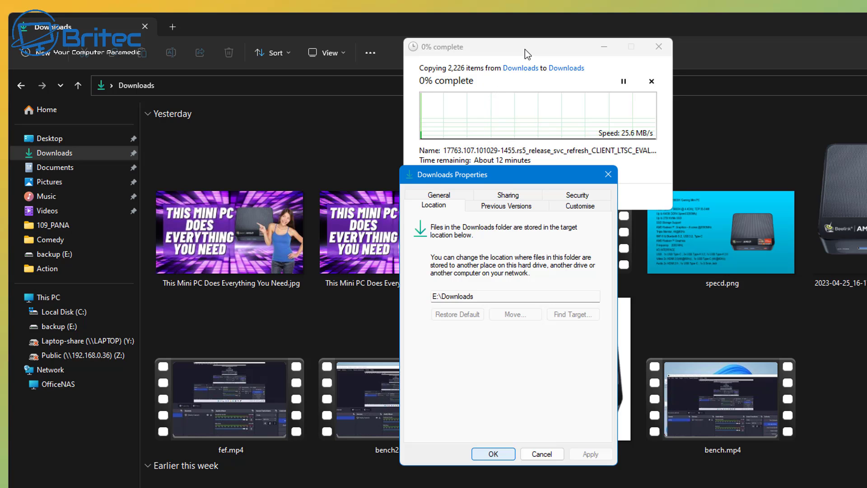
{"action": "left_click_drag", "start_coordinate": [525, 49], "coordinate": [507, 51]}
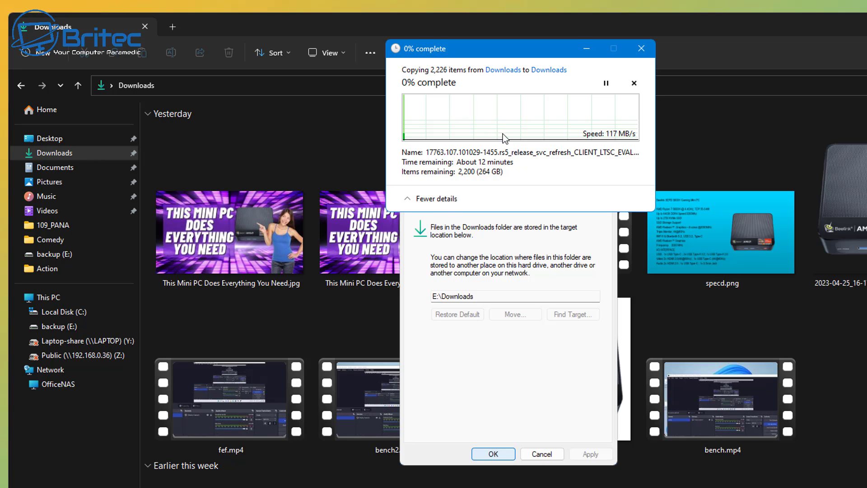
{"action": "left_click_drag", "start_coordinate": [532, 47], "coordinate": [518, 50]}
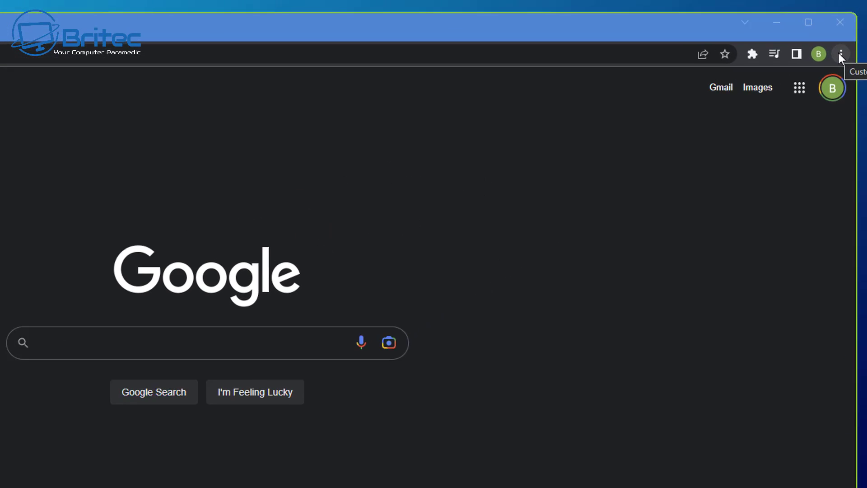
- Open Chrome's Settings from the ⋮ menu to reach the Downloads page
{"action": "left_click", "coordinate": [840, 54]}
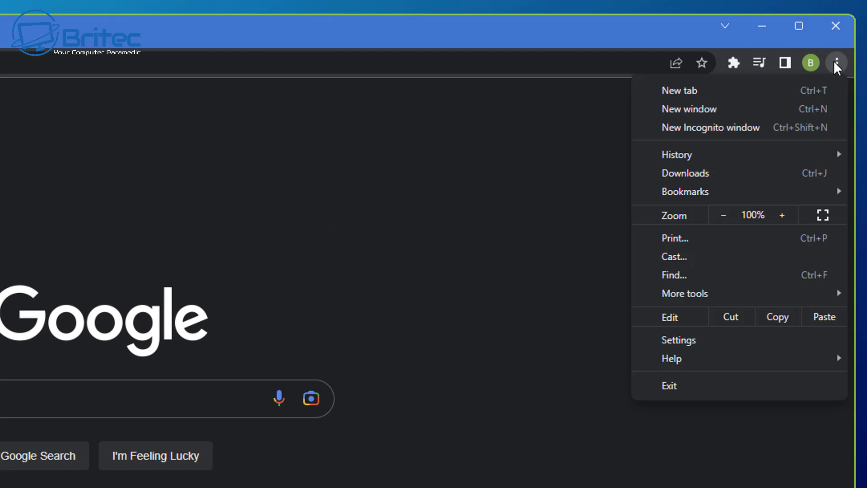
{"action": "left_click", "coordinate": [696, 344]}
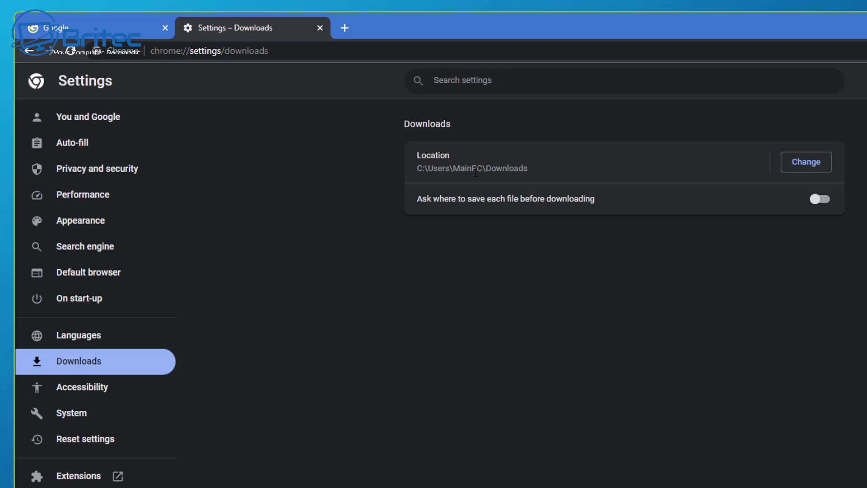
- Change Chrome's download location from C:\Users\MainPC\Downloads to E:\Downloads
{"action": "left_click", "coordinate": [803, 170]}
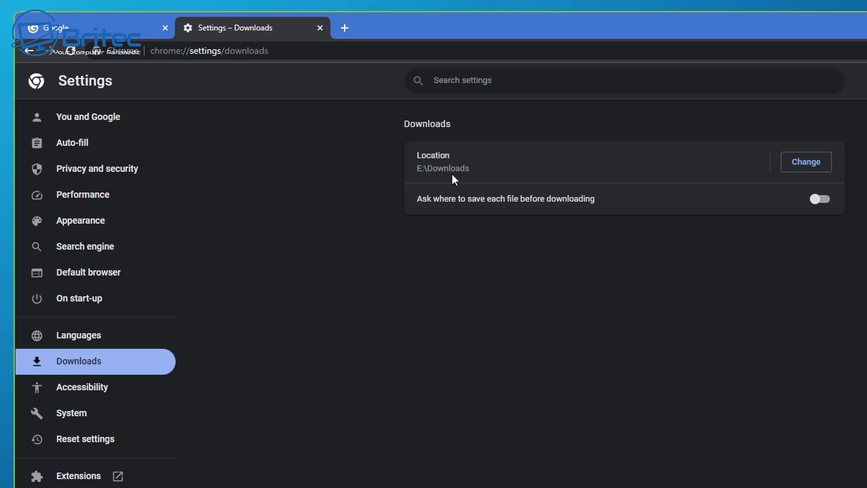
- Close the Chrome Settings tab and then the Chrome window
{"action": "left_click", "coordinate": [320, 28]}
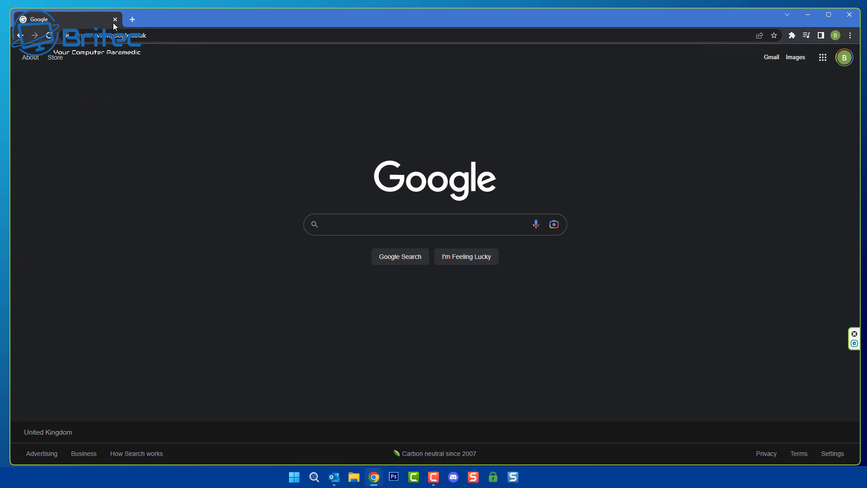
{"action": "left_click", "coordinate": [115, 20]}
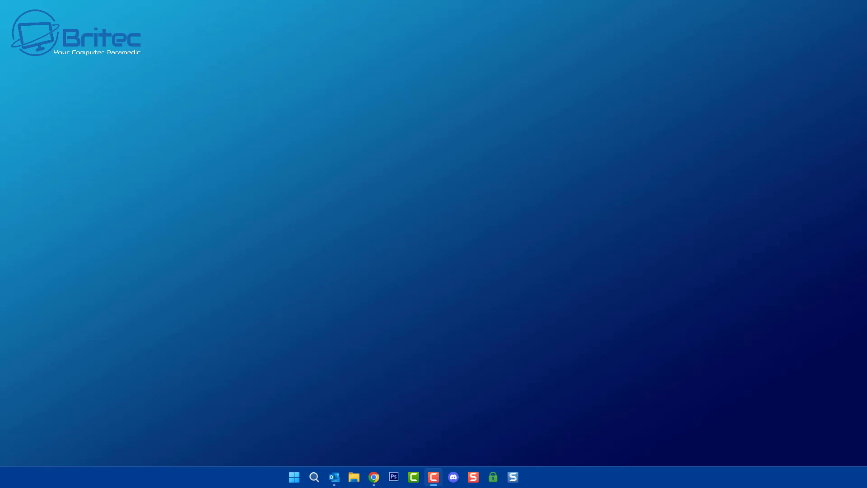